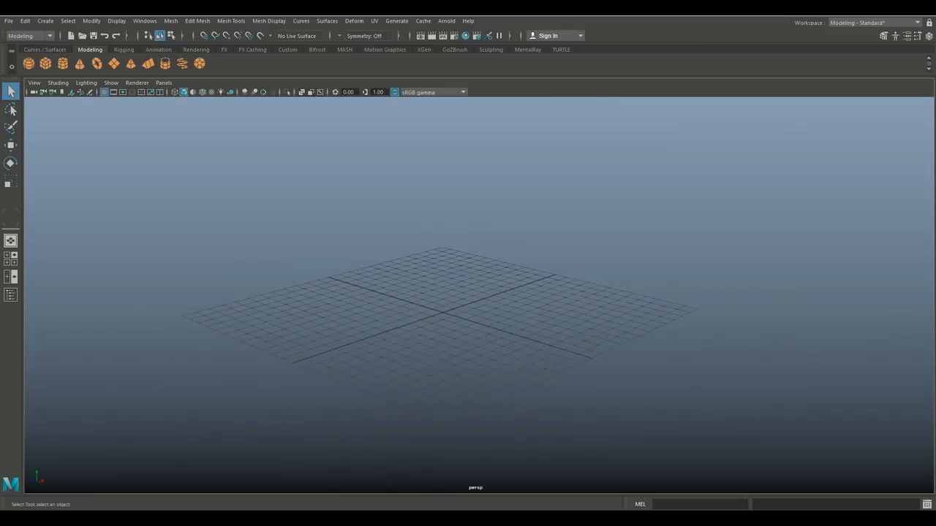
Create a polygon cube at the centre of the grid.
mouse_move(441, 310)
middle_mouse_down("alt")
mouse_move(446, 299)
mouse_move(452, 326)
middle_mouse_up("alt")
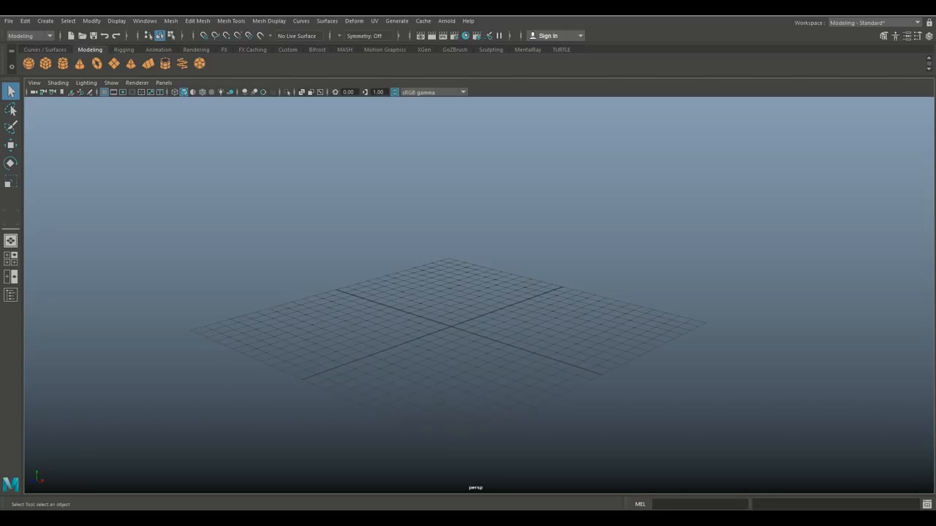
left_click(45, 64)
scroll(468, 293, "up", 5)
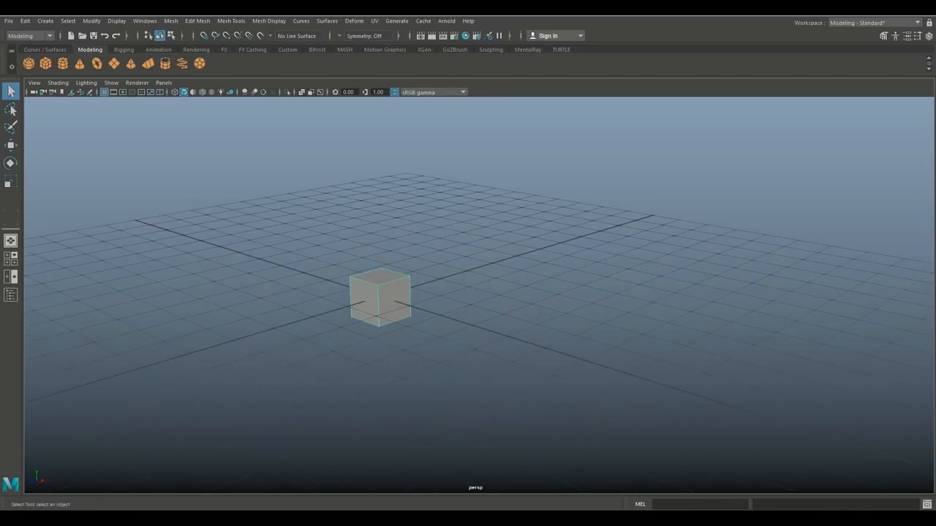
Extrude the cube's top face and scale the new face inward to form an inset.
left_click_drag(468, 293, 410, 292, "alt")
right_click_drag(317, 234, 319, 255)
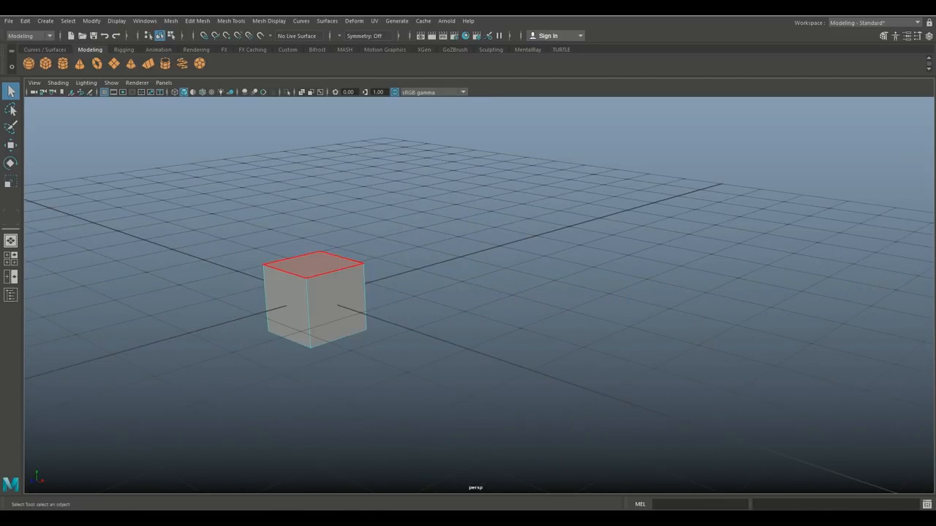
key("ctrl+e")
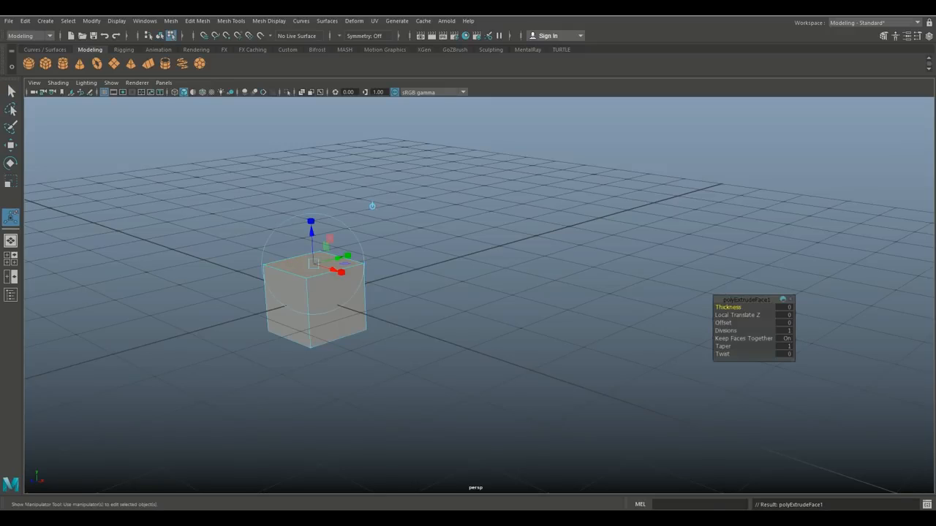
key("r")
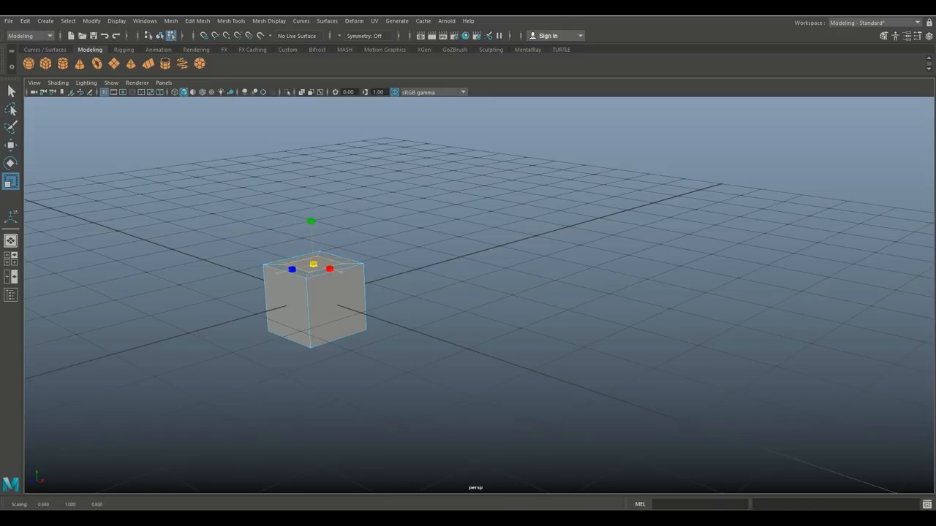
Extrude the inset face upward into a tower and scale its top face down to taper it.
key("ctrl+e")
key("w")
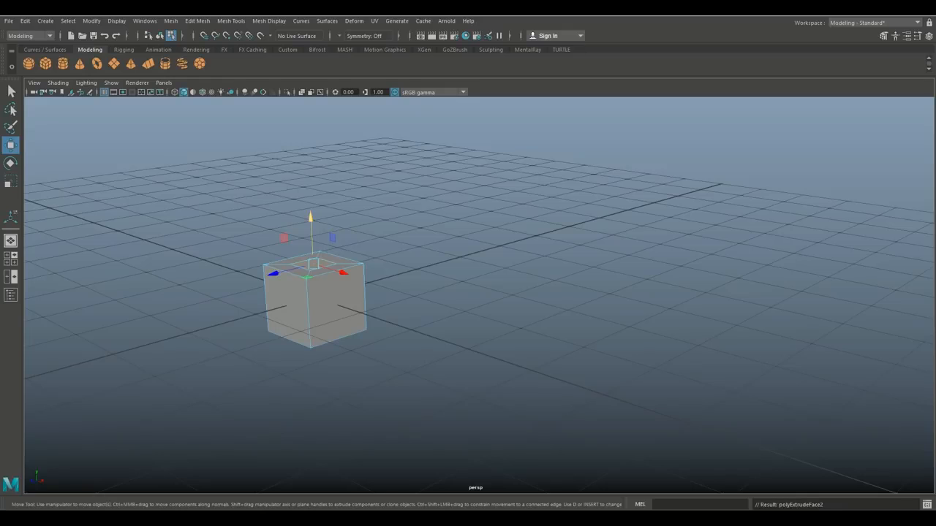
left_click_drag(312, 227, 308, 179)
key("r")
left_click_drag(273, 212, 292, 213)
left_click(228, 219)
scroll(479, 295, "up", 3)
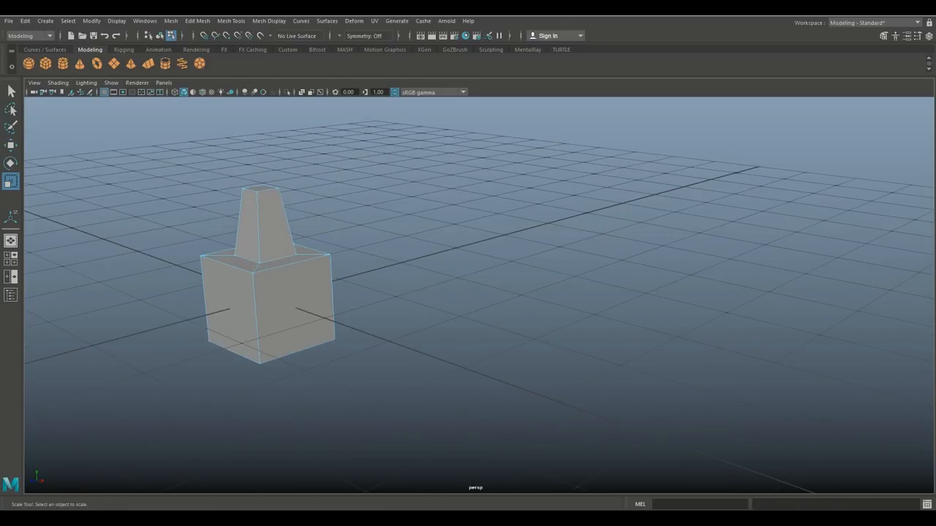
Return the tapered model to object selection and open the UV Editor for it.
middle_click_drag(165, 289, 189, 259, "alt")
left_click_drag(190, 260, 262, 319, "alt")
middle_click_drag(263, 319, 307, 328, "alt")
right_click_drag(309, 242, 356, 217)
left_click(374, 20)
left_click(395, 38)
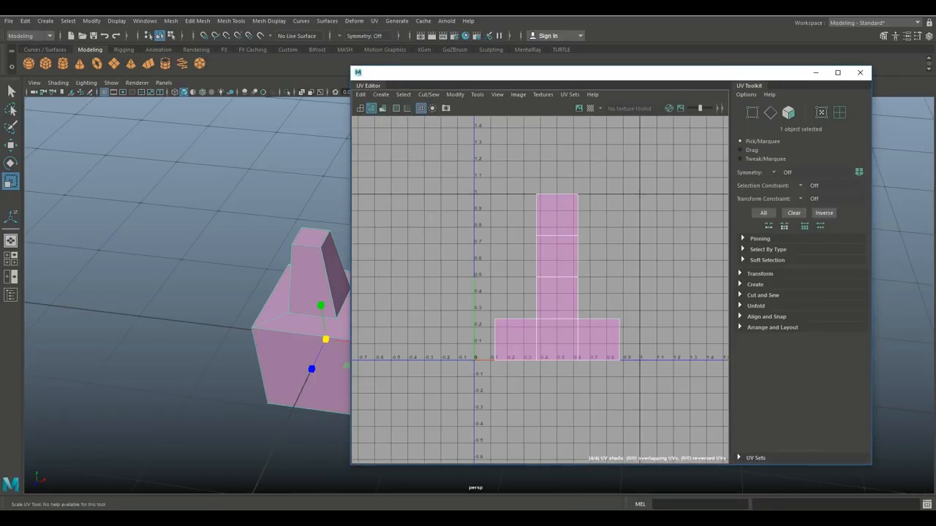
Apply a camera-based UV projection to the whole model.
middle_click_drag(541, 263, 573, 270, "alt")
middle_click_drag(292, 293, 174, 287, "alt")
mouse_move(174, 287)
left_mouse_down("alt")
mouse_move(193, 236)
mouse_move(186, 285)
left_mouse_up("alt")
middle_click_drag(186, 285, 201, 263, "alt")
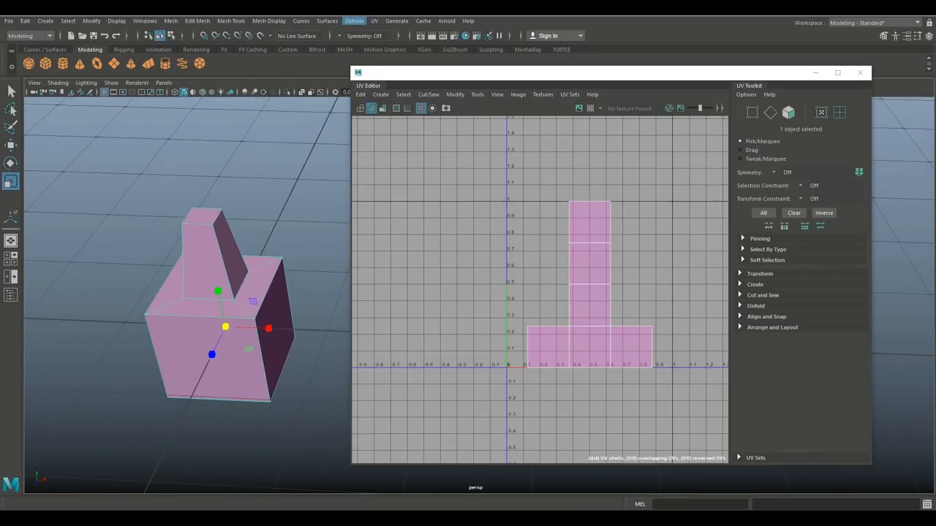
left_click(374, 20)
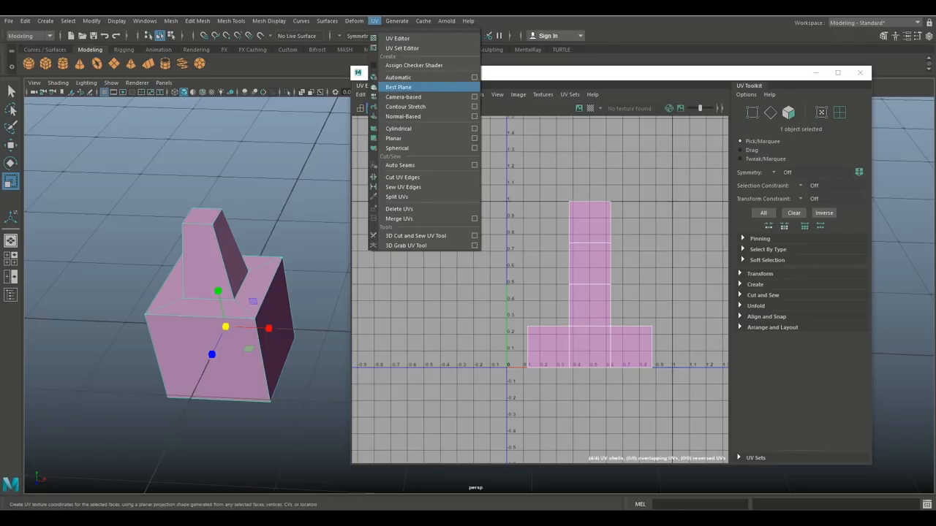
left_click(402, 97)
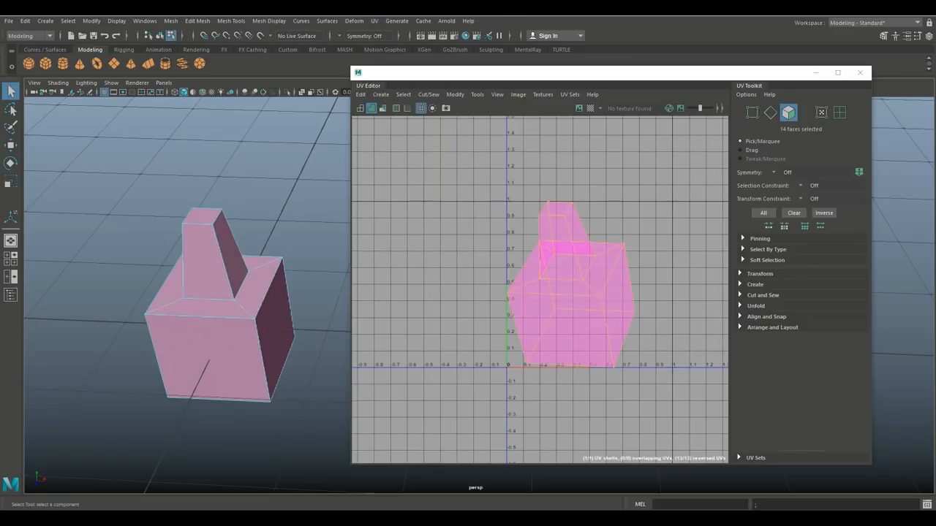
Cut the UVs along the four edges around the tower's top face.
middle_click_drag(213, 344, 196, 334, "alt")
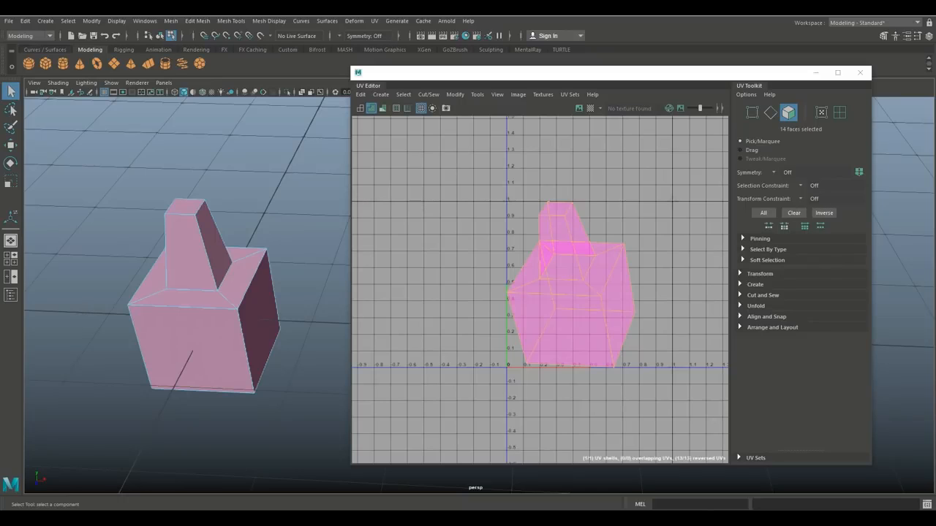
middle_click_drag(260, 321, 282, 310, "alt")
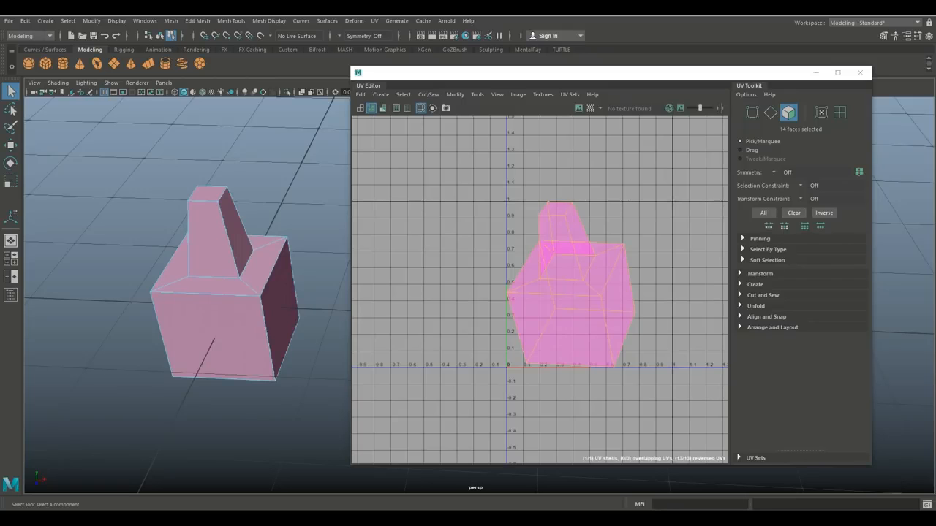
scroll(188, 285, "up", 5)
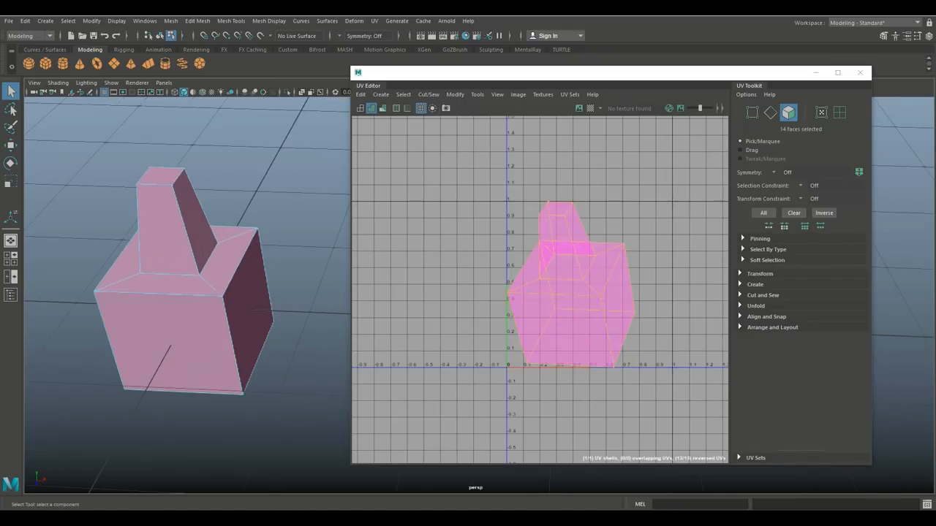
left_click(219, 228)
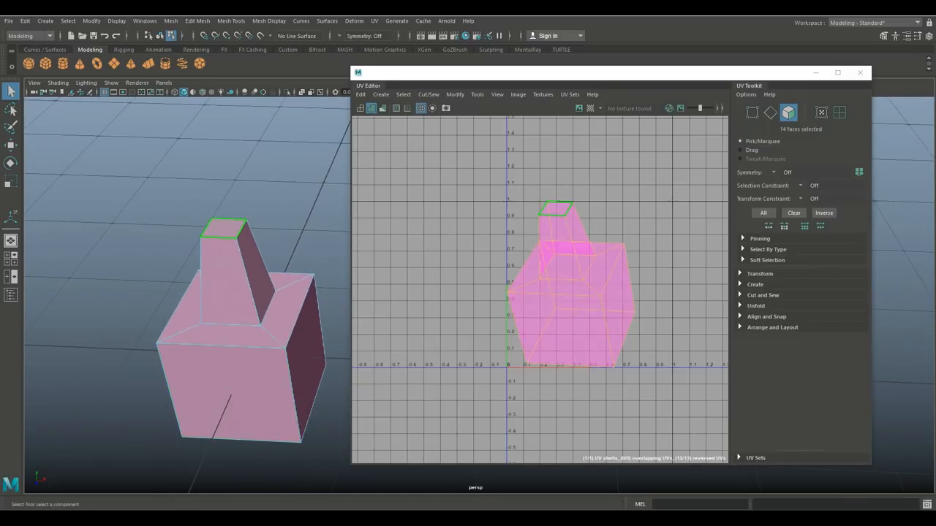
right_click(219, 224)
left_click(219, 198)
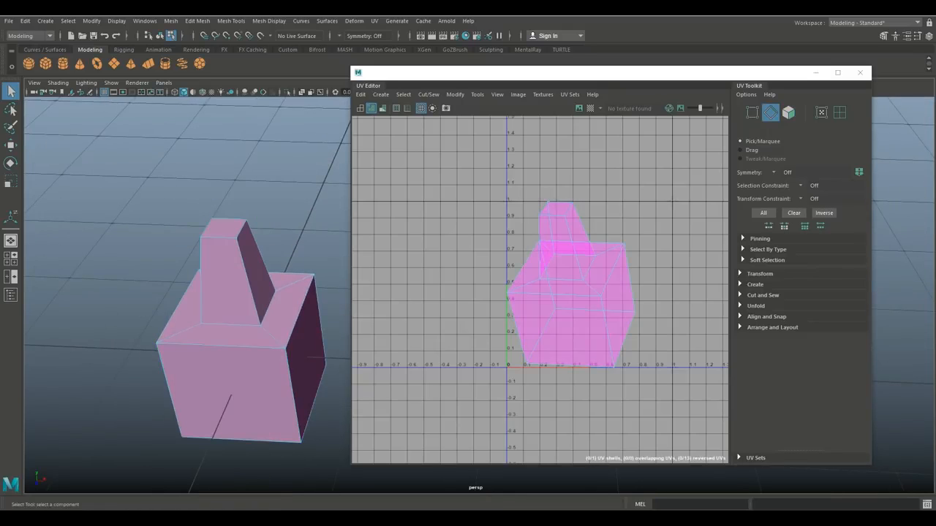
left_click(207, 227)
double_click(242, 230)
right_click_drag(558, 268, 596, 379)
key("r")
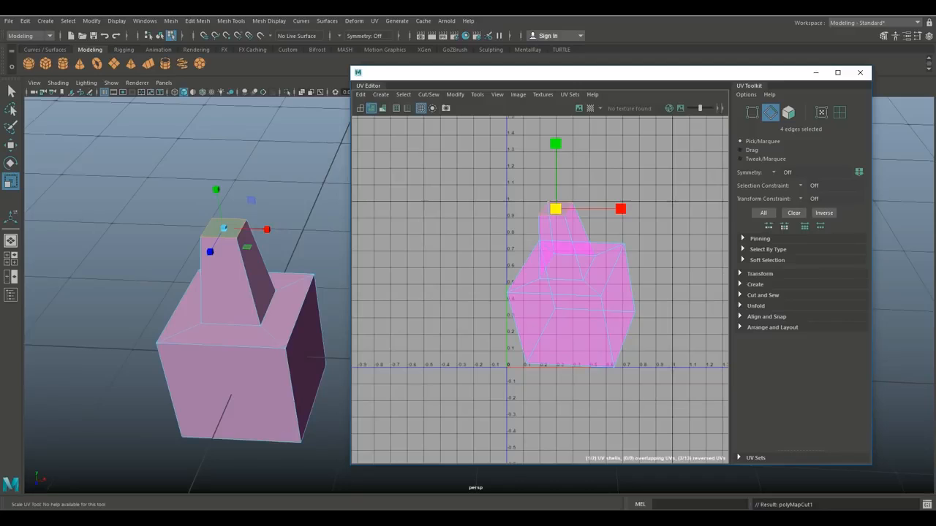
Cut the UVs along the four edges where the tower's base meets the box.
left_click_drag(219, 293, 219, 269, "alt")
middle_click_drag(228, 282, 221, 233, "alt")
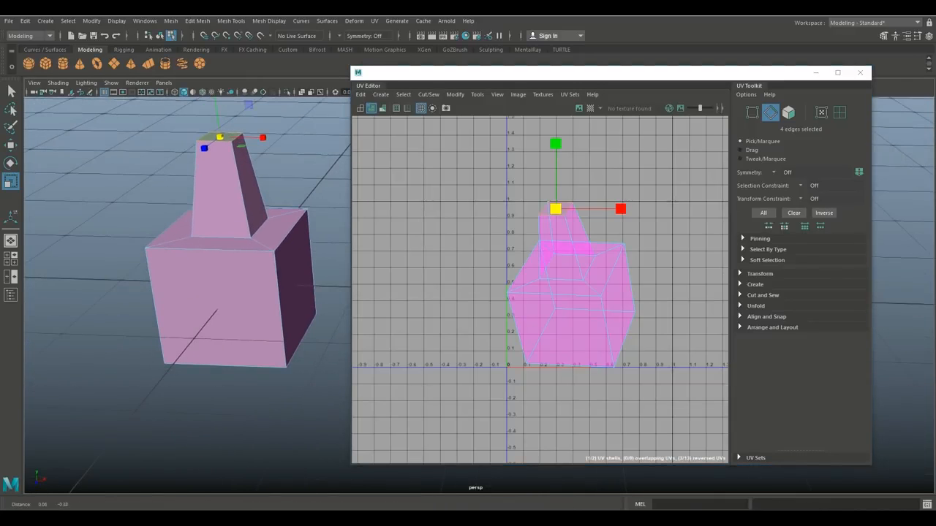
left_click(220, 237)
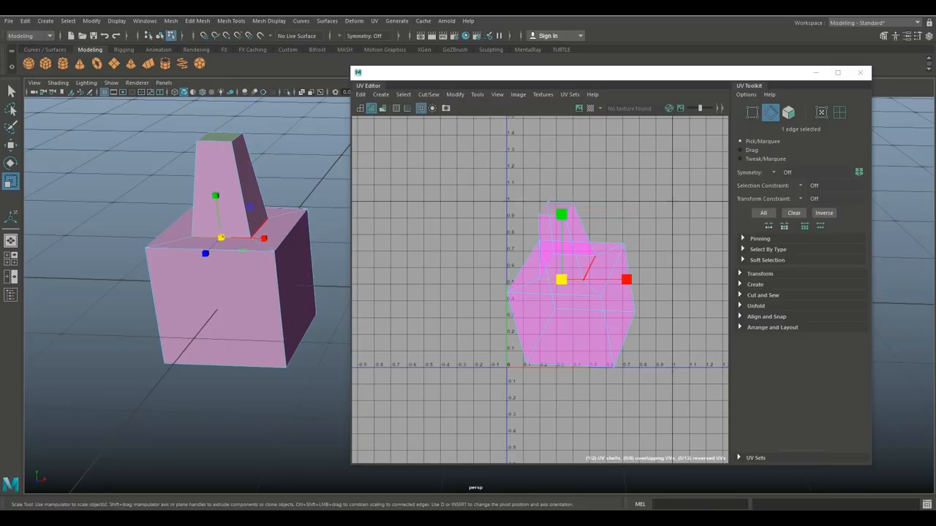
left_click(260, 228, "shift")
left_click_drag(225, 249, 347, 314, "alt")
middle_click_drag(347, 314, 172, 307, "alt")
left_click(191, 366, "shift")
left_click_drag(195, 366, 329, 377, "alt")
middle_click_drag(329, 377, 31, 200, "alt")
left_click_drag(95, 242, 307, 410, "alt")
middle_click_drag(307, 410, 172, 278, "alt")
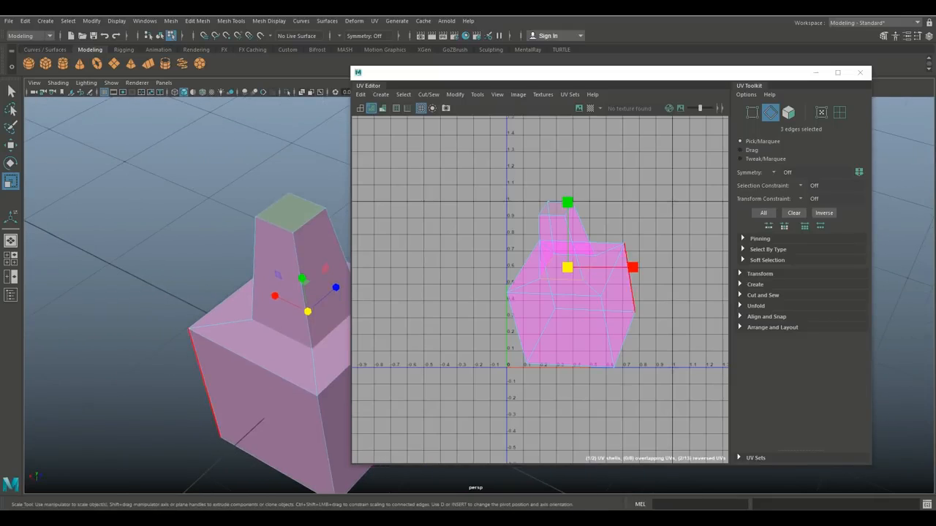
left_click(301, 278, "shift")
right_click_drag(587, 326, 636, 436)
Cut the UVs along one sloping corner edge of the tower so its sides can open flat.
middle_click_drag(636, 436, 675, 439, "alt")
middle_click_drag(292, 307, 225, 278, "alt")
left_click(274, 227)
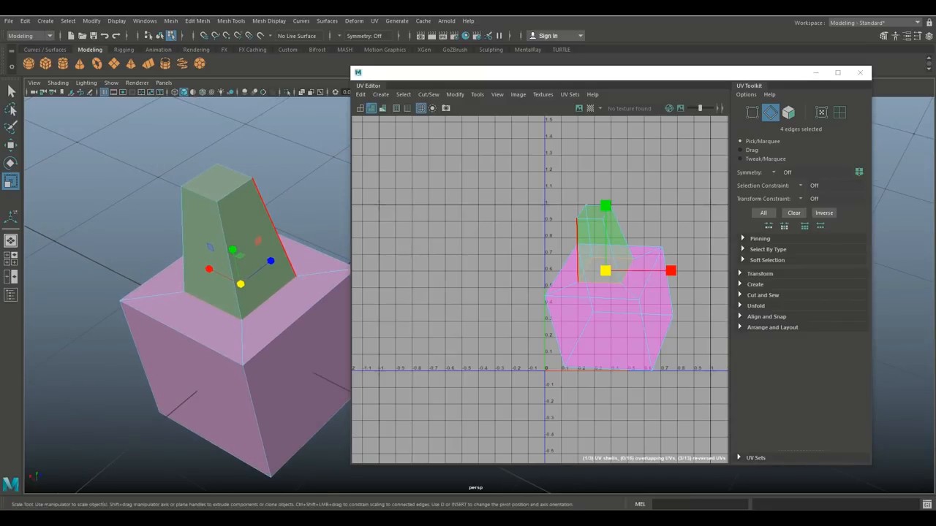
left_click(278, 238)
right_click_drag(604, 235, 644, 346)
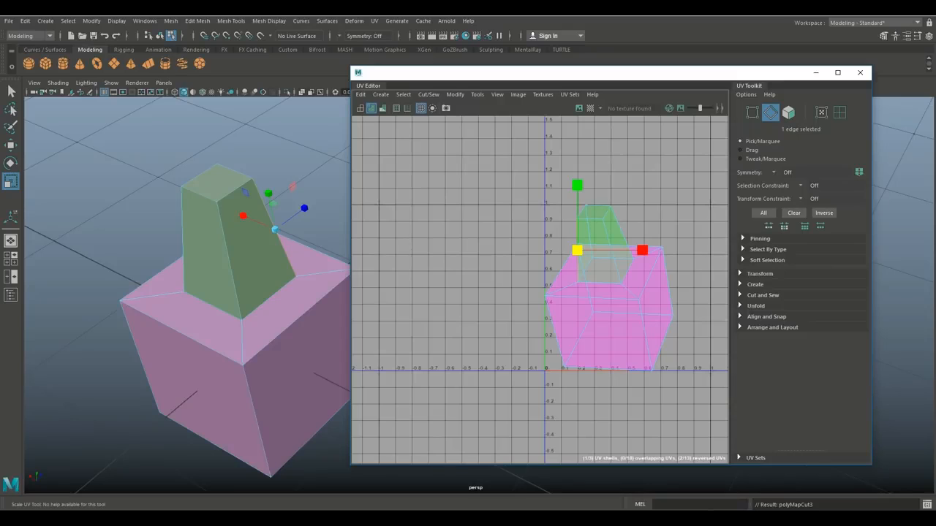
Cut the UVs along the four outer edges of the box's top.
right_click_drag(264, 230, 264, 204)
left_click(296, 320)
left_click(314, 250, "shift")
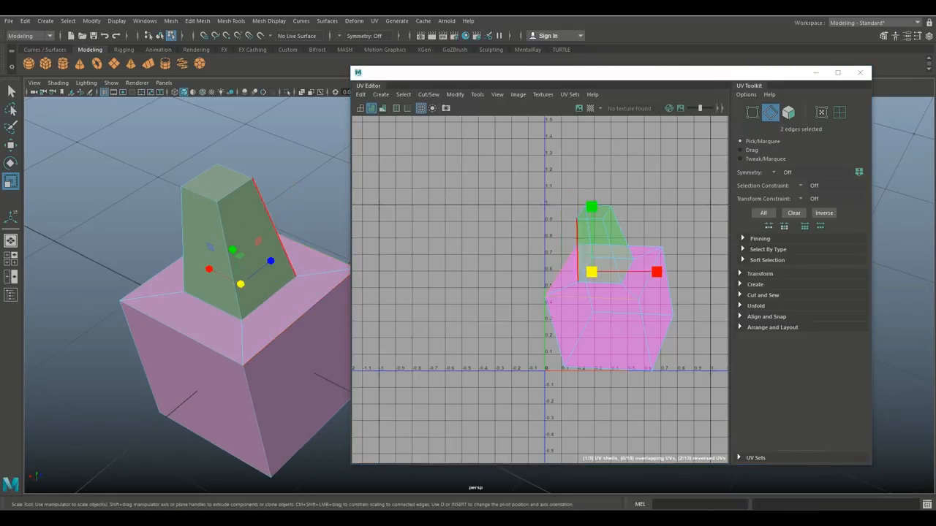
left_click(155, 276, "shift")
left_click(182, 333, "shift")
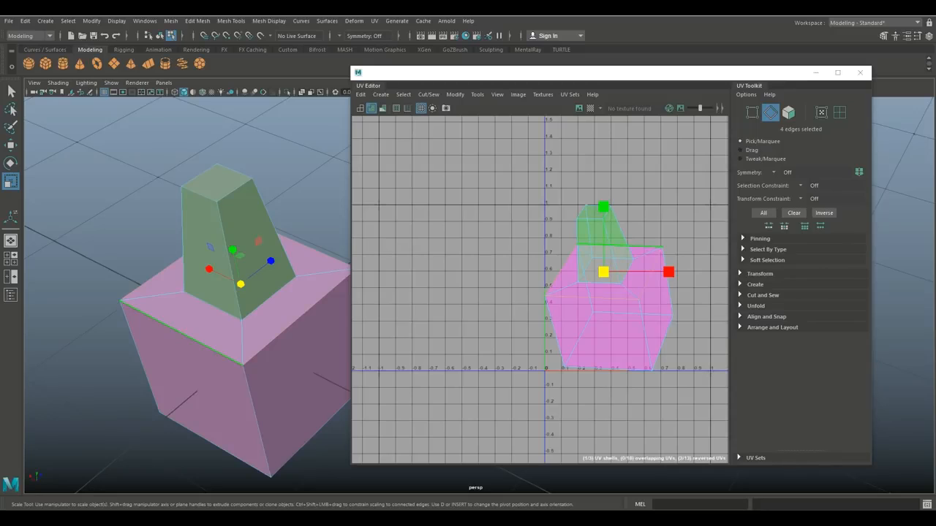
right_click_drag(573, 303, 622, 414)
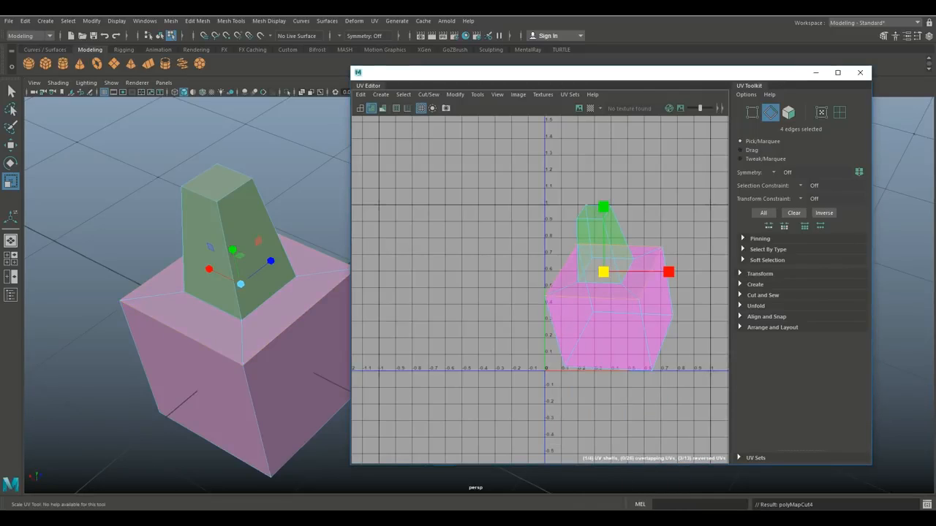
Cut the UVs along the four edges around the box's bottom face.
middle_click_drag(315, 428, 274, 385, "alt")
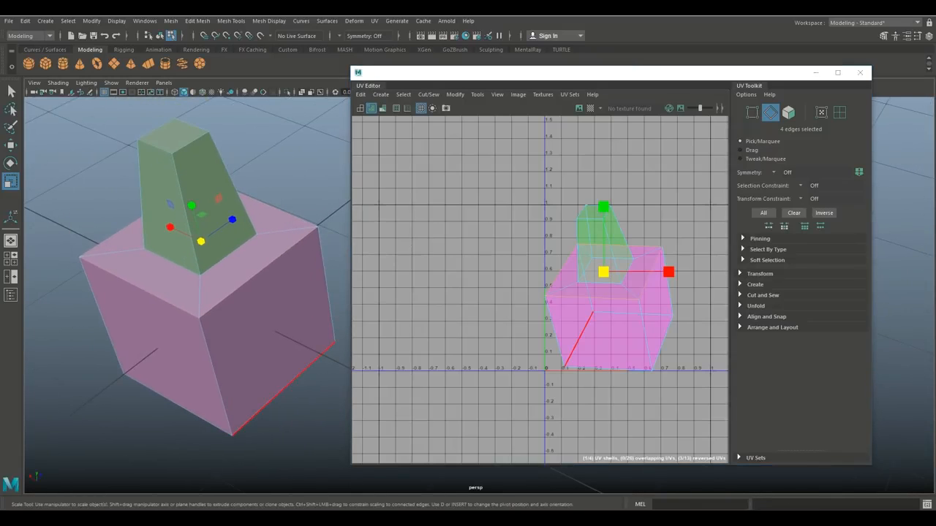
left_click(282, 390)
left_click(177, 404, "shift")
left_click_drag(178, 398, 343, 380, "alt")
middle_click_drag(322, 380, 296, 362, "alt")
left_click_drag(296, 362, 183, 406, "alt")
middle_click_drag(183, 406, 187, 418, "alt")
left_click(315, 299, "shift")
left_click_drag(315, 299, 241, 322, "alt")
middle_click_drag(585, 292, 233, 306, "alt")
middle_click_drag(307, 322, 175, 307, "alt")
middle_click_drag(321, 307, 131, 336, "alt")
left_click(154, 354, "shift")
right_click_drag(500, 289, 539, 400)
scroll(539, 399, "down", 5)
middle_click_drag(511, 350, 690, 420, "alt")
scroll(622, 294, "up", 5)
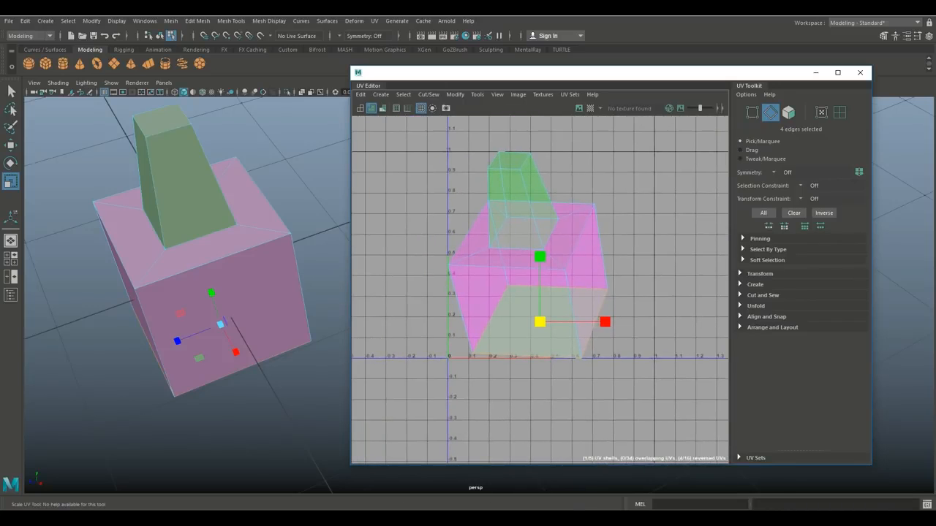
Cut the UVs along one vertical corner edge of the box.
scroll(212, 285, "up", 2)
middle_click_drag(205, 278, 255, 332, "alt")
left_click_drag(255, 332, 322, 300, "alt")
middle_click_drag(322, 300, 224, 271, "alt")
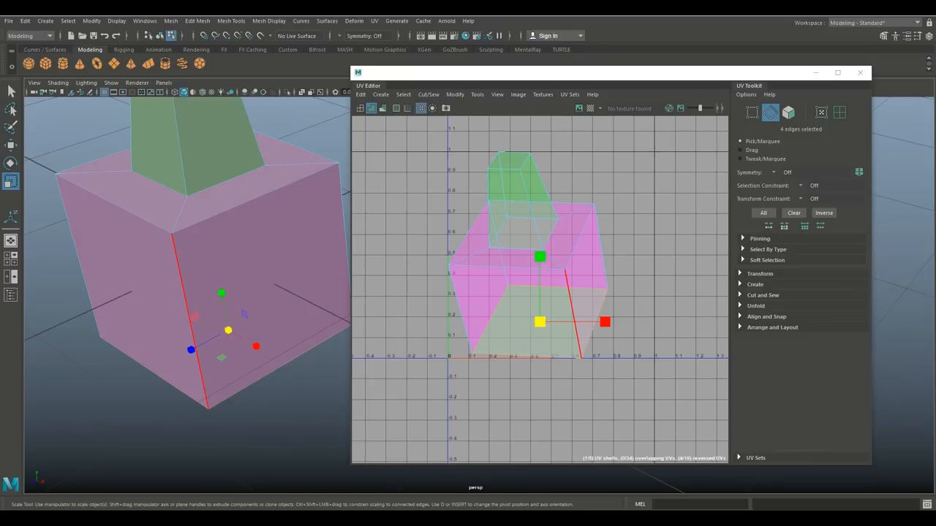
left_click(186, 301)
right_click_drag(551, 258, 591, 369)
scroll(585, 358, "down", 4)
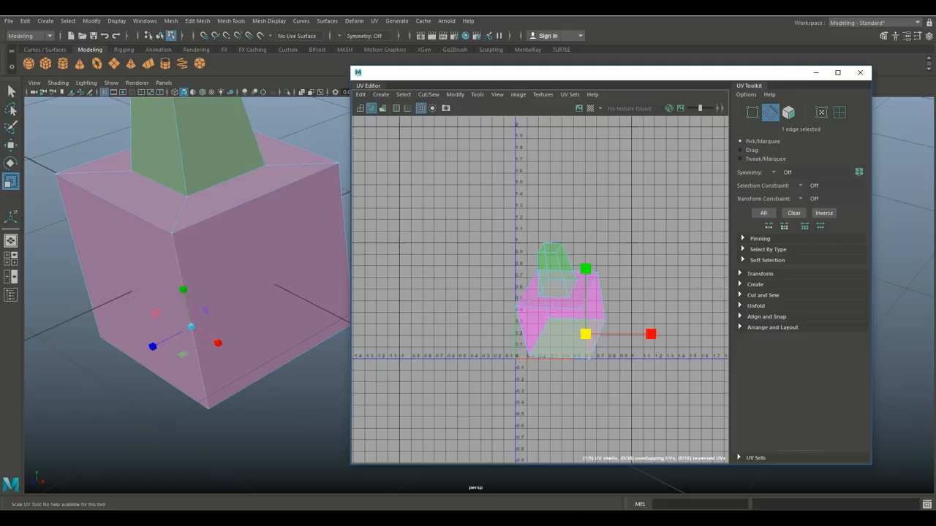
Select all edges of the model and unfold its UV shells.
middle_click_drag(241, 219, 233, 327, "alt")
scroll(433, 341, "down", 2)
scroll(490, 337, "up", 4)
middle_click_drag(490, 336, 476, 331, "alt")
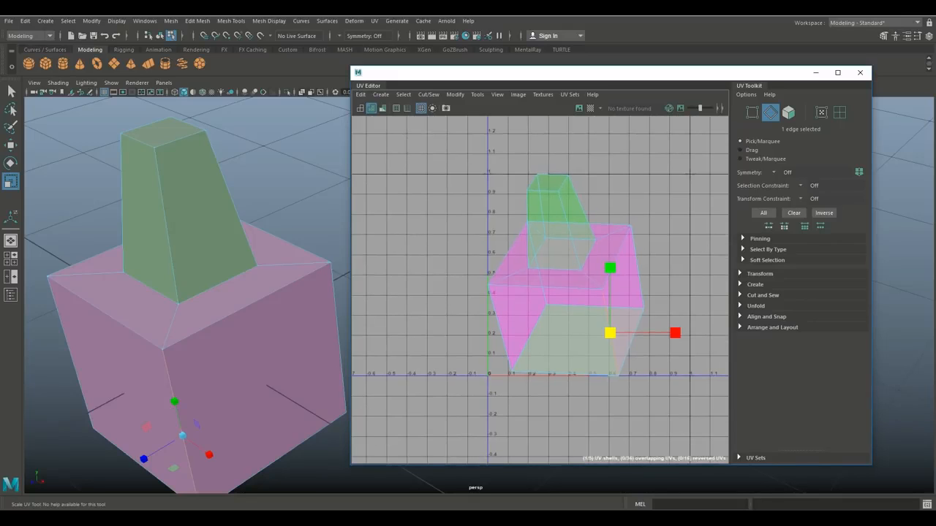
left_click(166, 226)
right_click(564, 249)
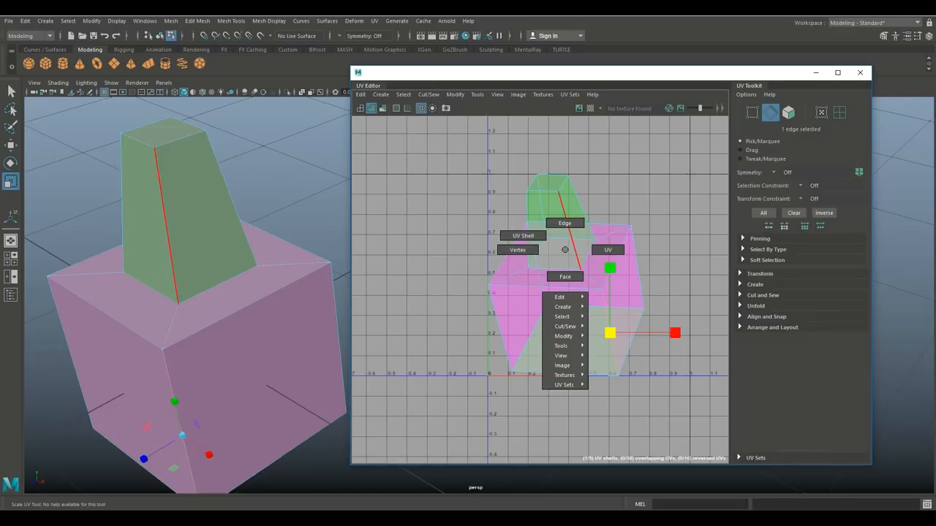
mouse_move(563, 317)
left_click(618, 317)
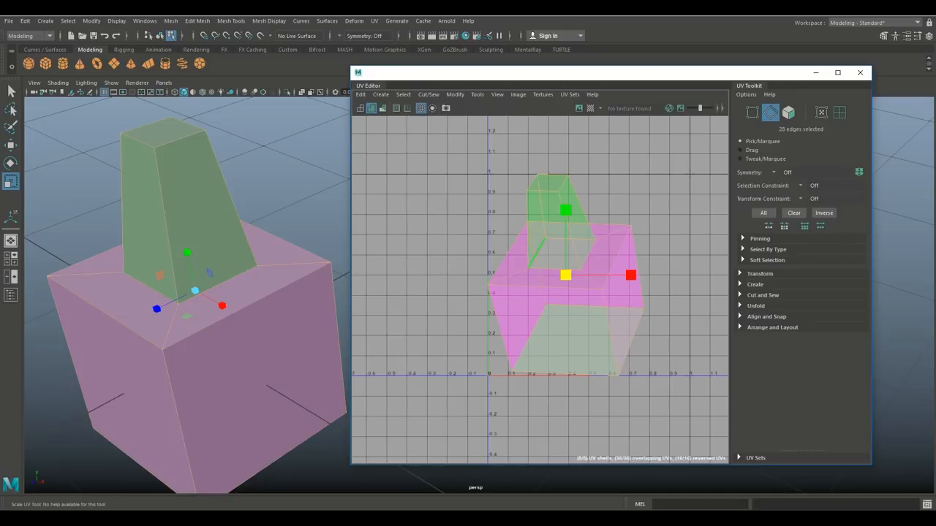
right_click(539, 239)
mouse_move(538, 326)
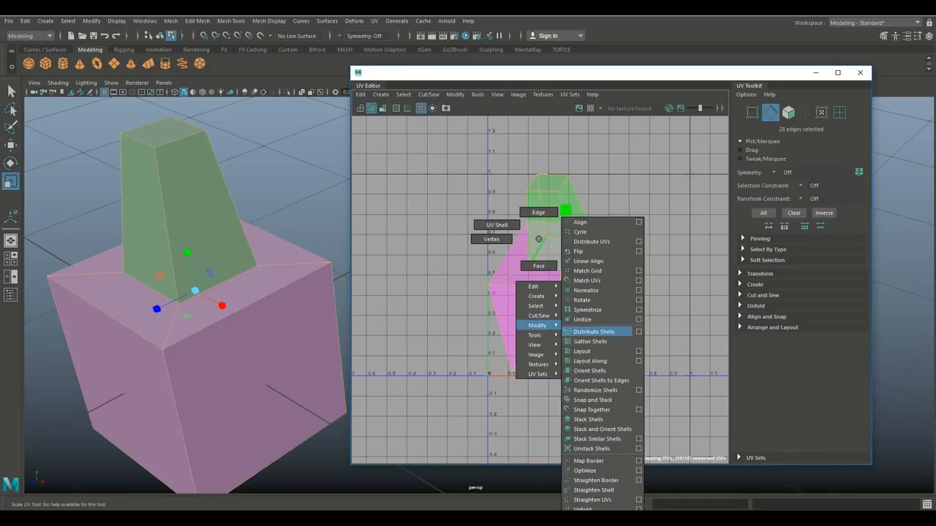
left_click(583, 508)
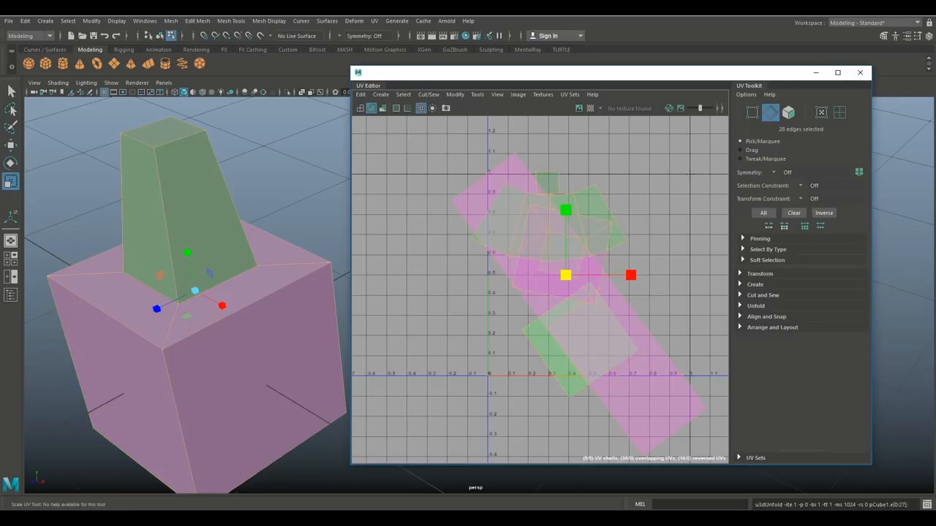
scroll(513, 416, "down", 3)
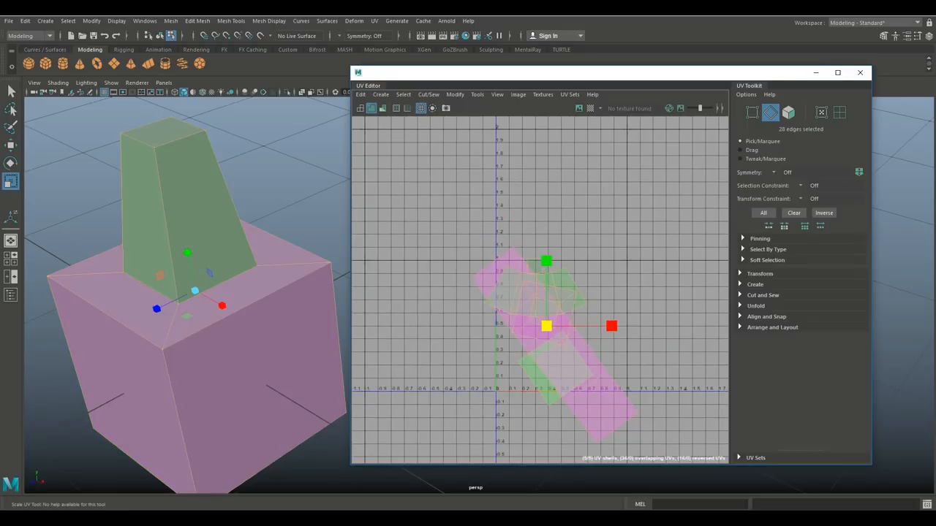
Lay out all the model's UV shells without overlap inside the 0 to 1 UV space.
middle_click_drag(513, 416, 503, 359, "alt")
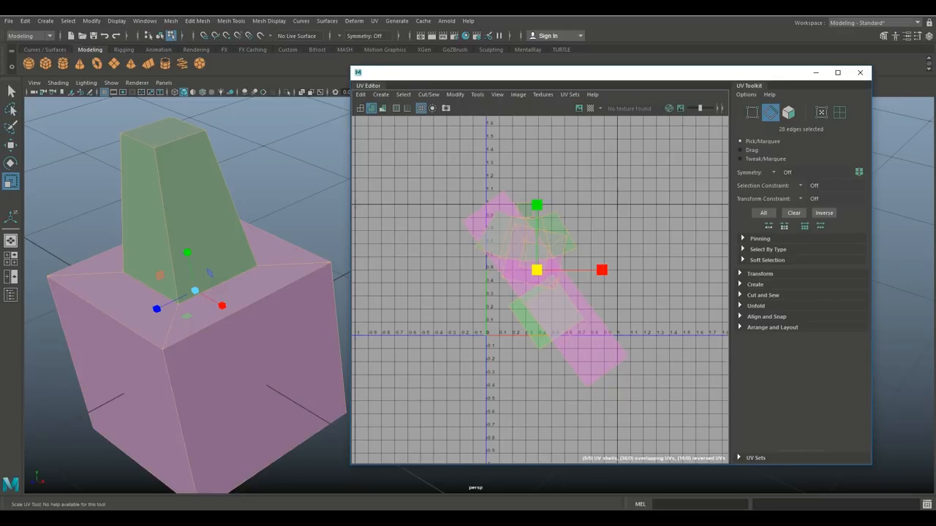
right_click_drag(520, 237, 574, 351)
right_click_drag(563, 351, 563, 351)
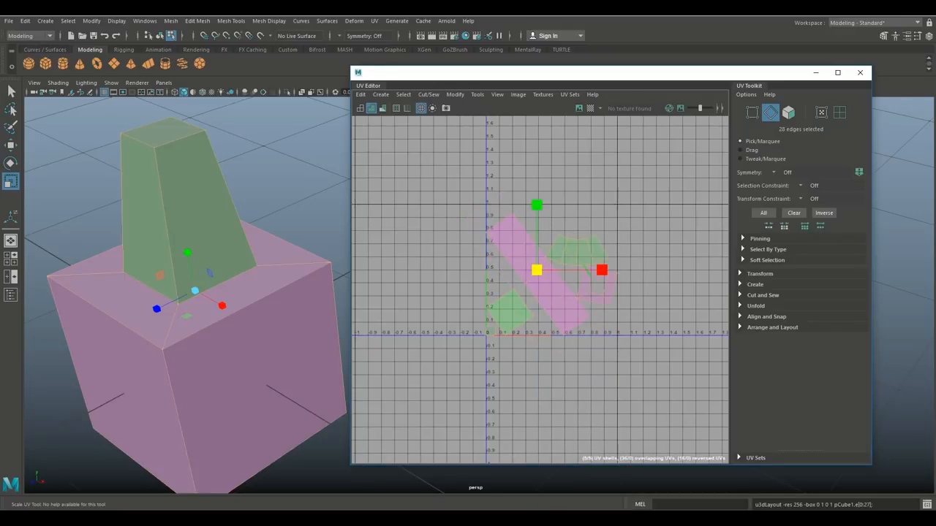
scroll(595, 358, "up", 3)
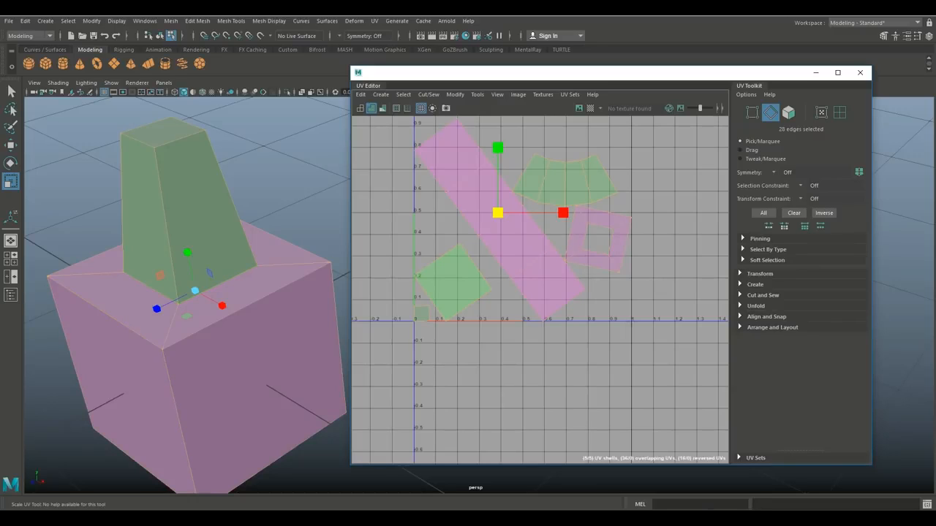
Switch to face selection and examine the box's sides and underside against their matching UV shells.
right_click_drag(163, 131, 163, 157)
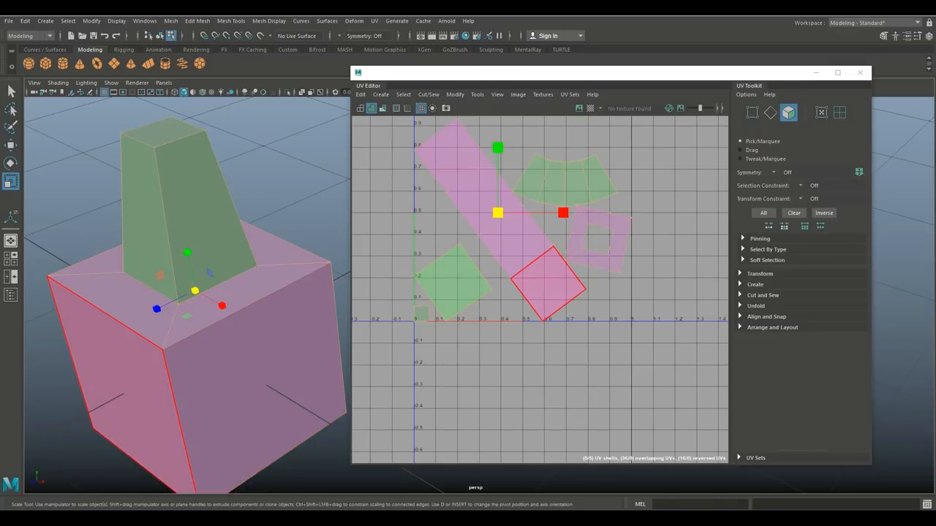
left_click_drag(124, 373, 140, 201, "alt")
middle_click_drag(212, 125, 227, 212, "alt")
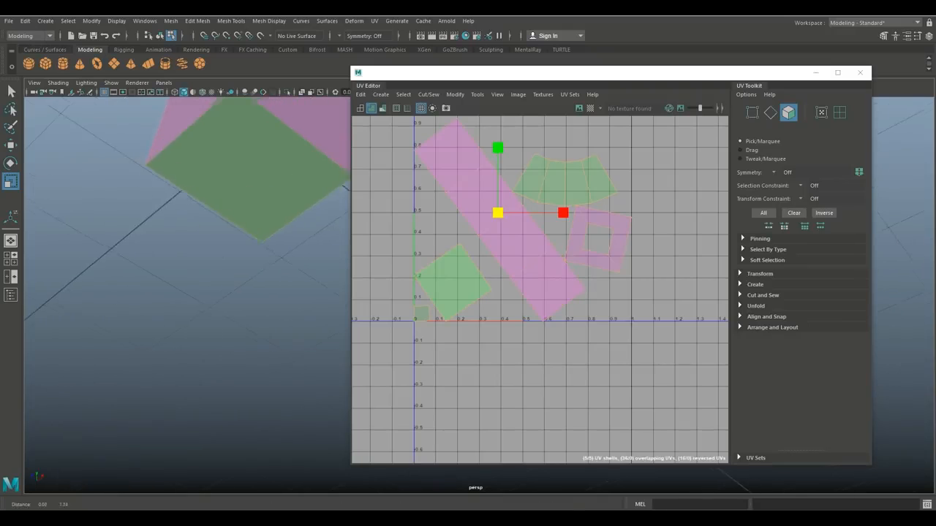
left_click_drag(238, 180, 241, 344, "alt")
scroll(190, 329, "up", 1)
middle_click_drag(186, 336, 224, 311, "alt")
left_click_drag(224, 311, 282, 301, "alt")
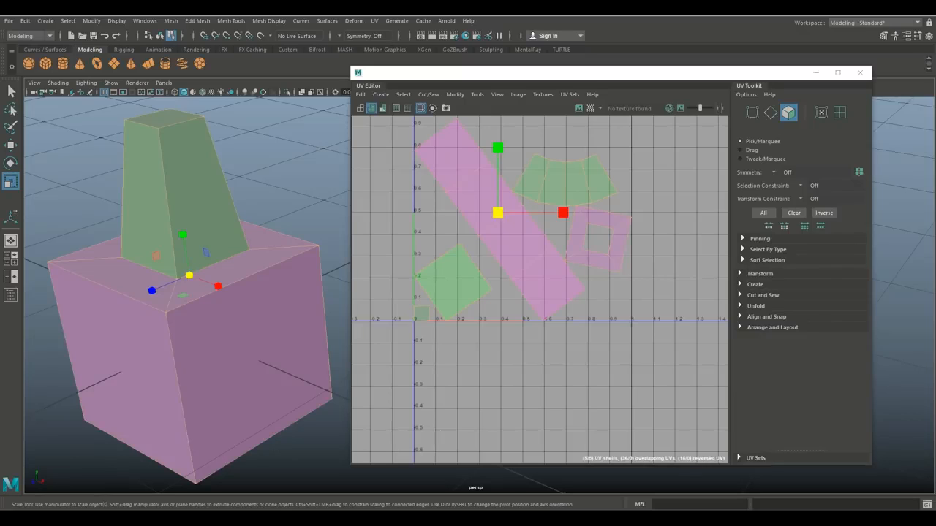
Select the UV shell of the box's bottom face and rotate it clockwise until its edges roughly follow the grid.
left_click(518, 244)
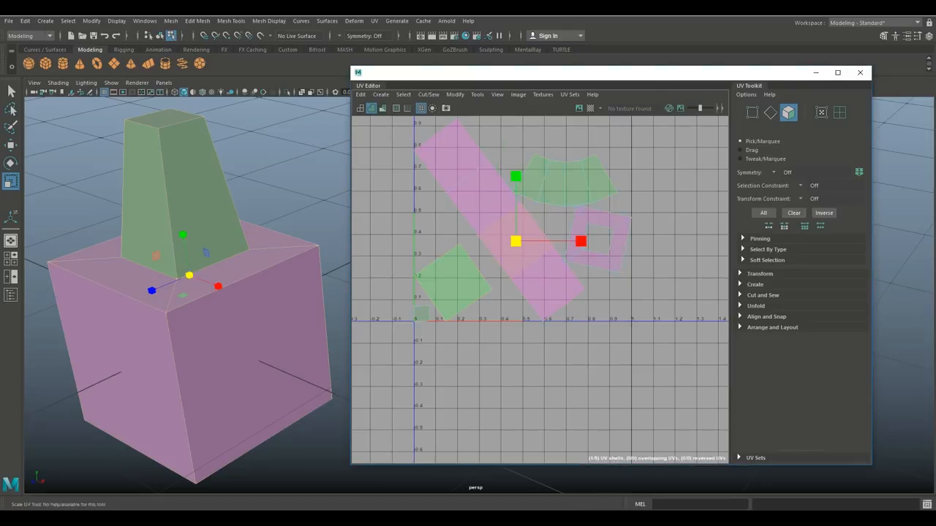
left_click(455, 283)
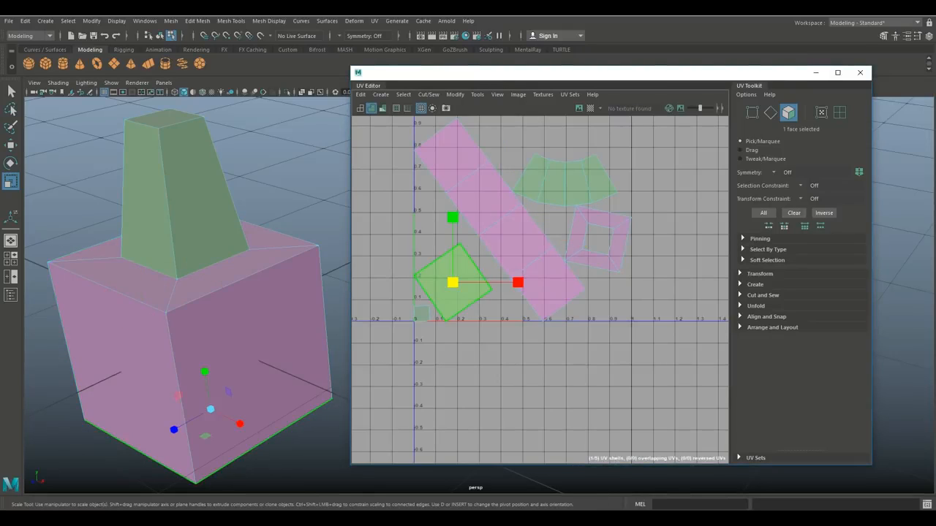
key("e")
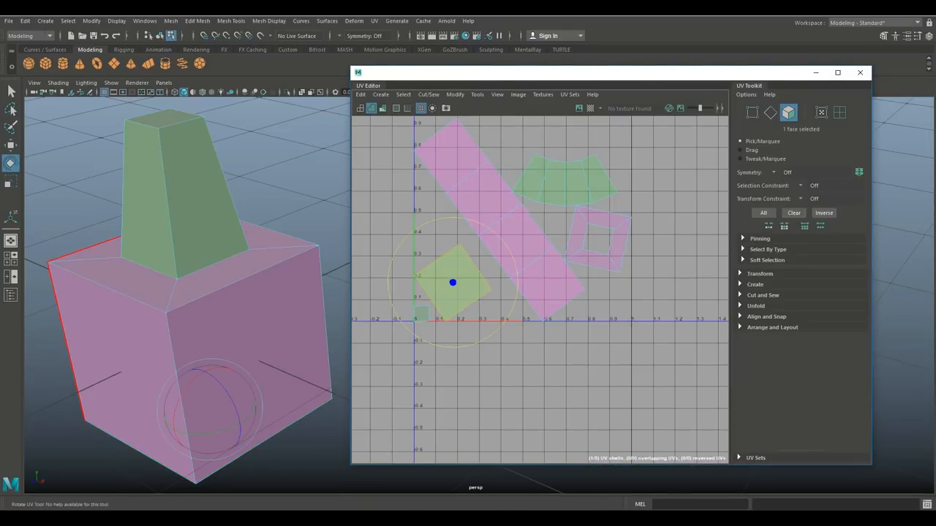
left_click_drag(500, 237, 515, 267)
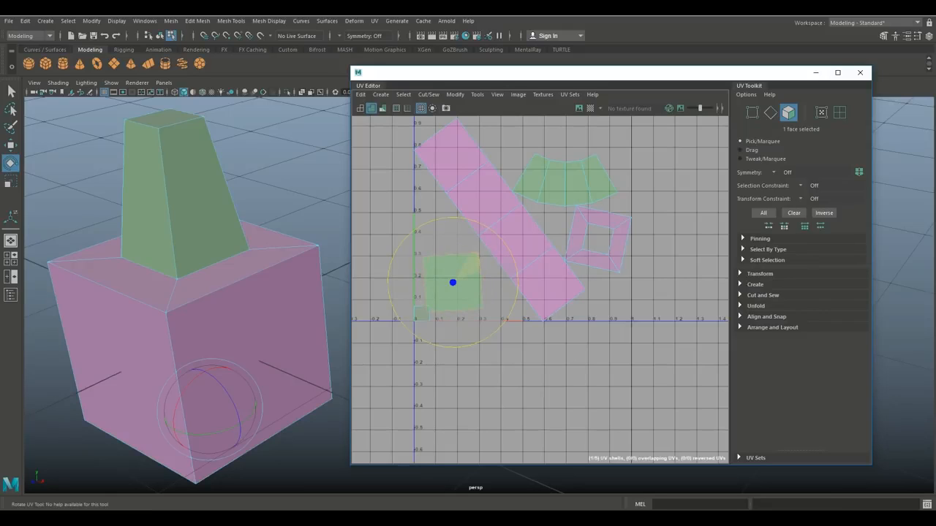
Try scaling the bottom face's UV shell slightly and uniformly about its center.
key("ctrl+z")
key("r")
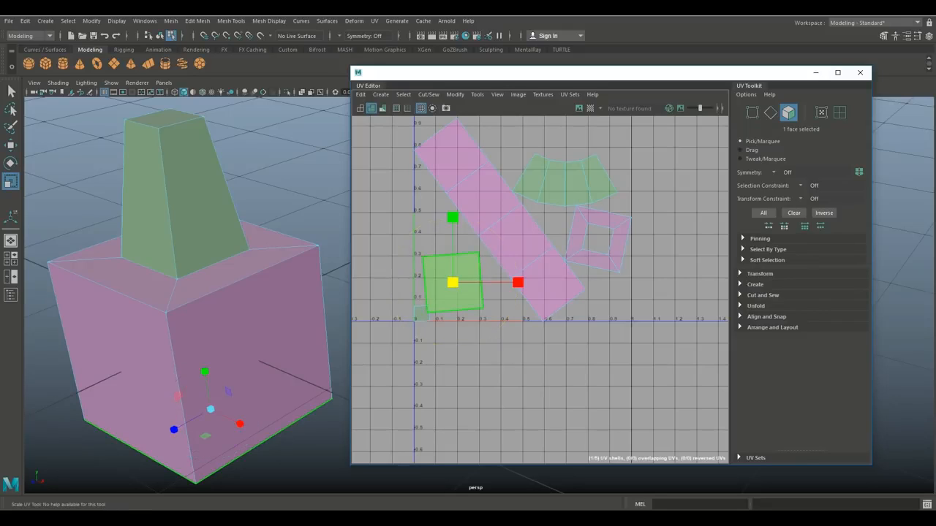
mouse_move(453, 282)
left_mouse_down()
mouse_move(533, 282)
mouse_move(465, 282)
left_mouse_up()
scroll(558, 397, "down", 5)
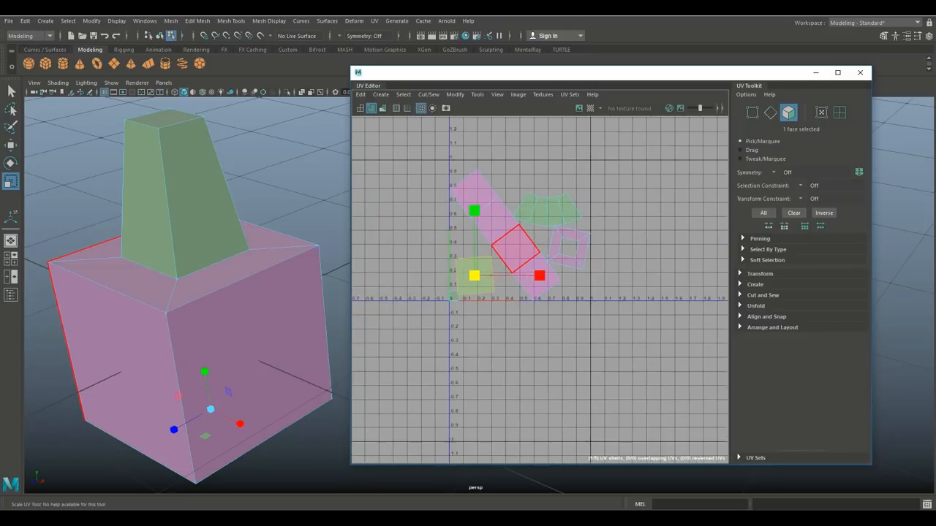
scroll(512, 339, "up", 4)
middle_click_drag(512, 338, 506, 357, "alt")
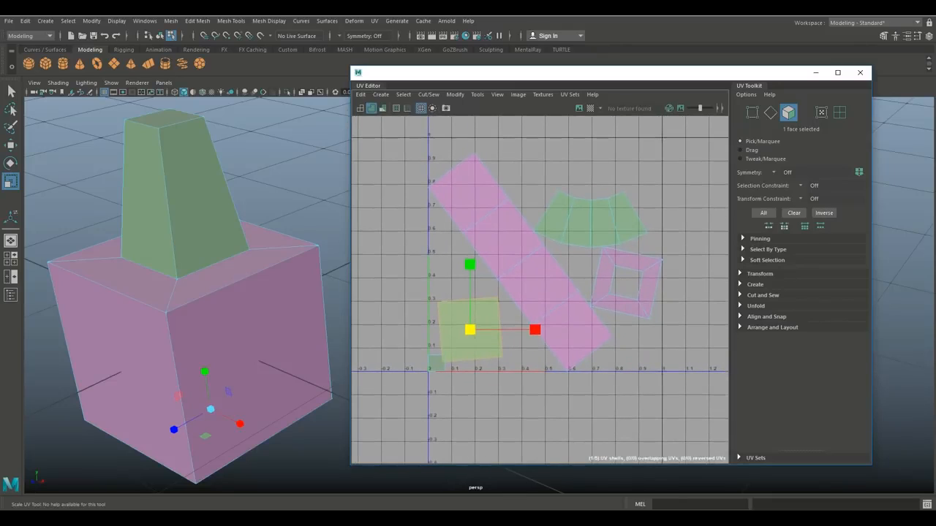